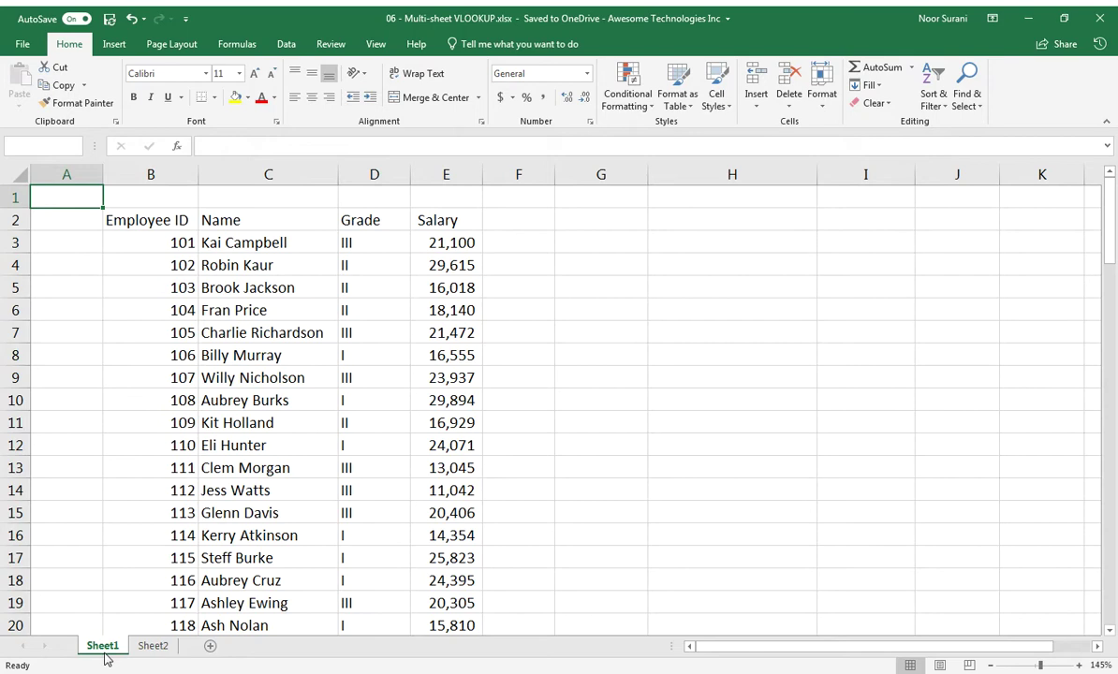
Start a VLOOKUP formula in Sheet2 cell C5 using employee ID cell B5 as the lookup value
left_click(152, 648)
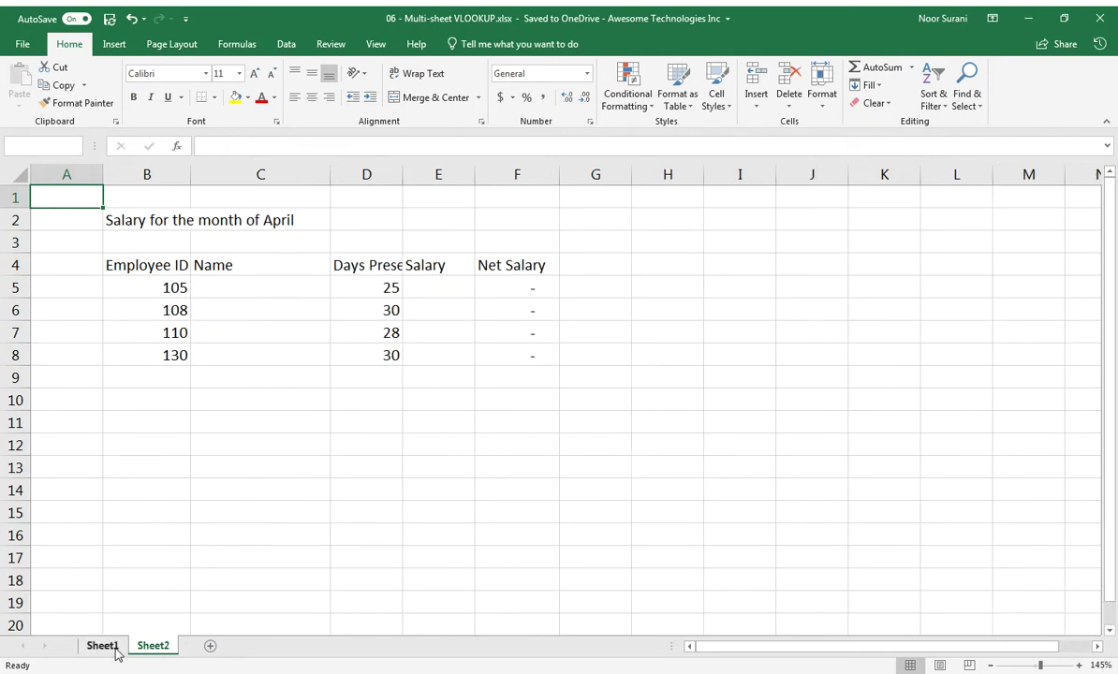
left_click(246, 287)
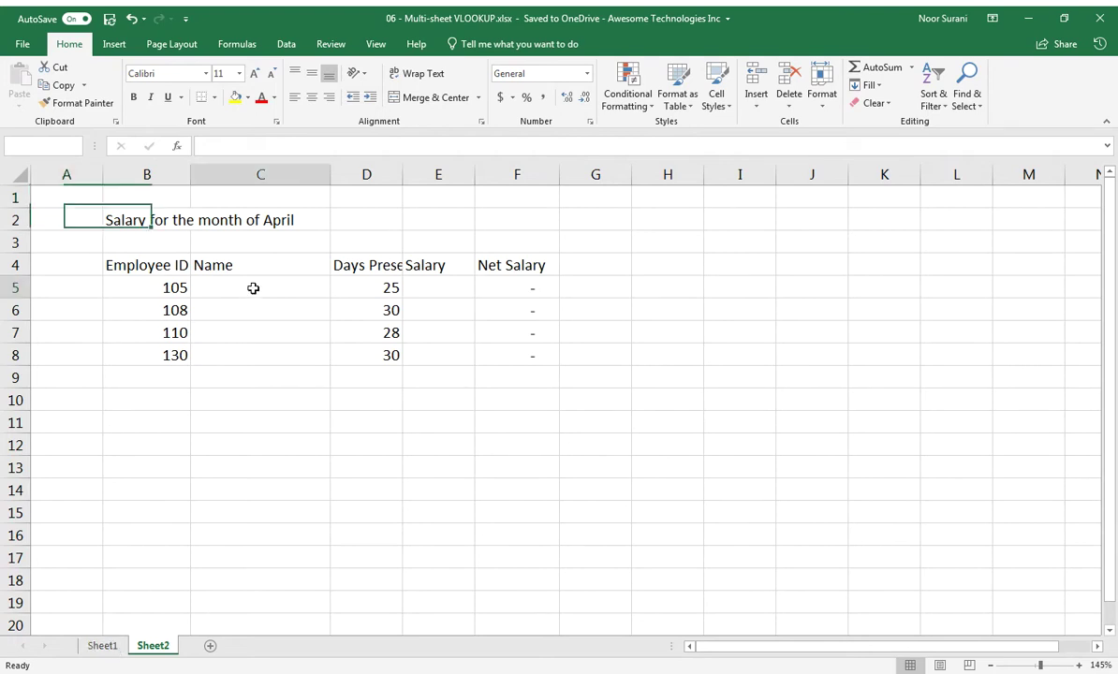
left_click(103, 647)
left_click(157, 648)
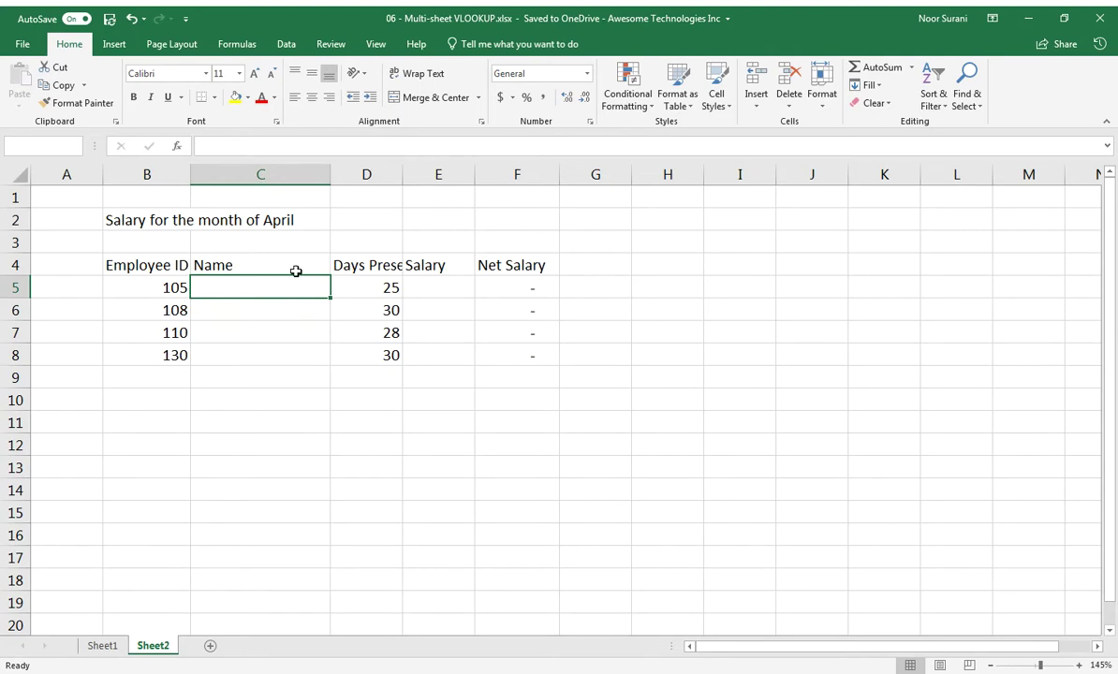
type("=")
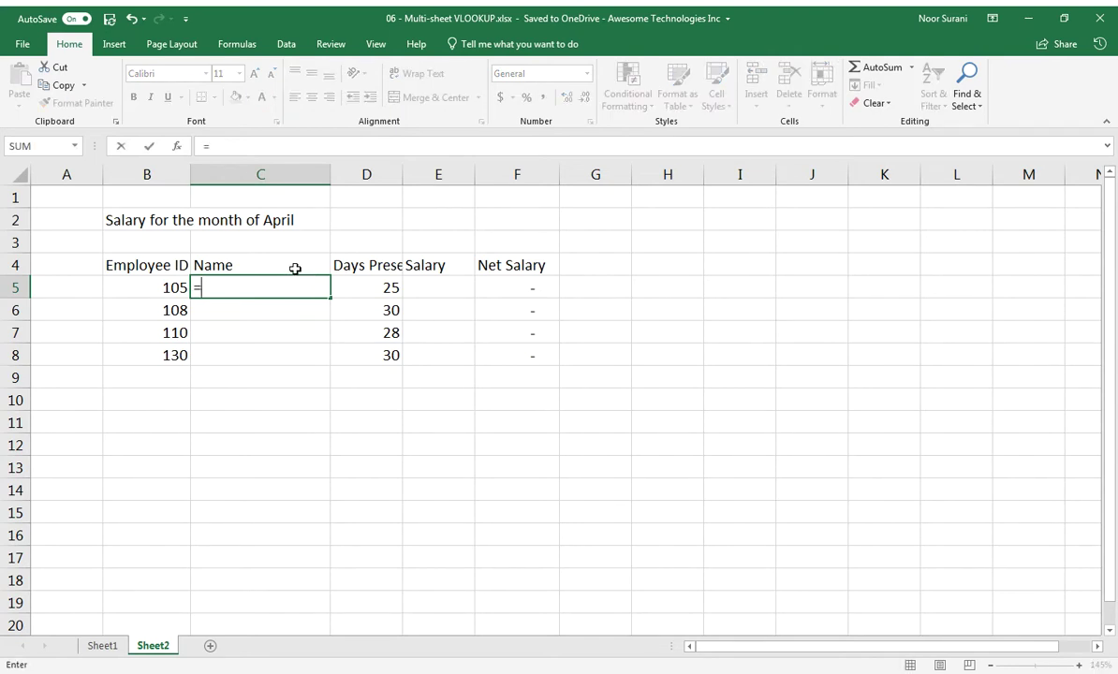
type("vlo")
key("Tab")
key("Left")
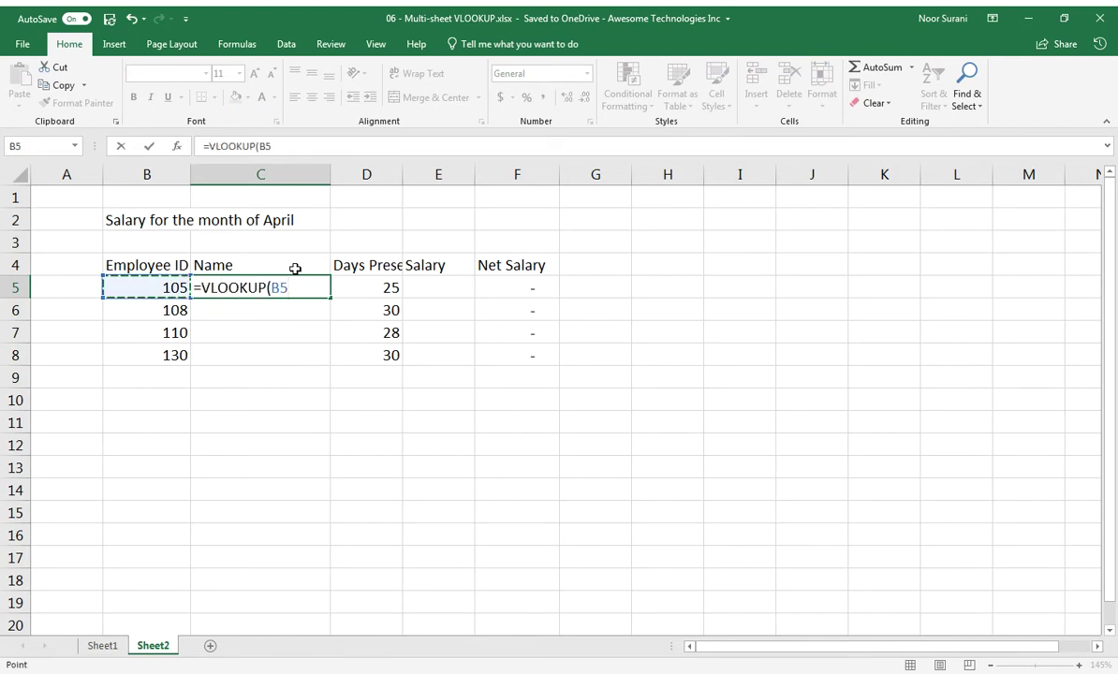
Set the formula's table array to the absolute range Sheet1!$B$3:$E$101
type(",")
left_click(103, 645)
left_click(162, 241)
left_click_drag(162, 241, 459, 495)
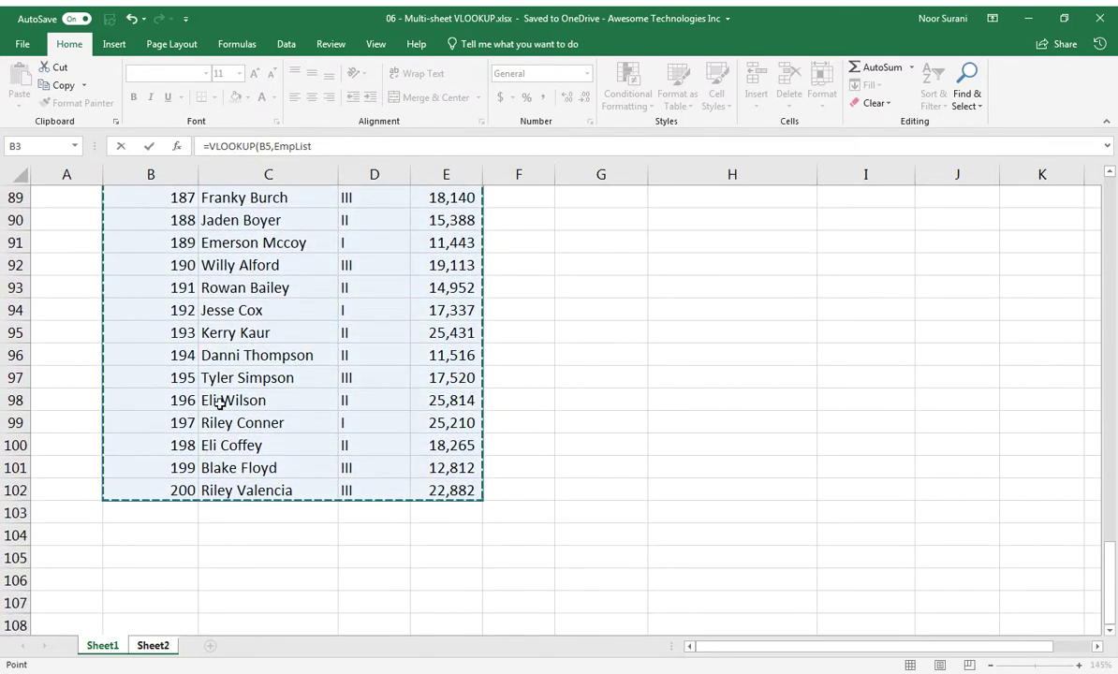
key("shift+Up")
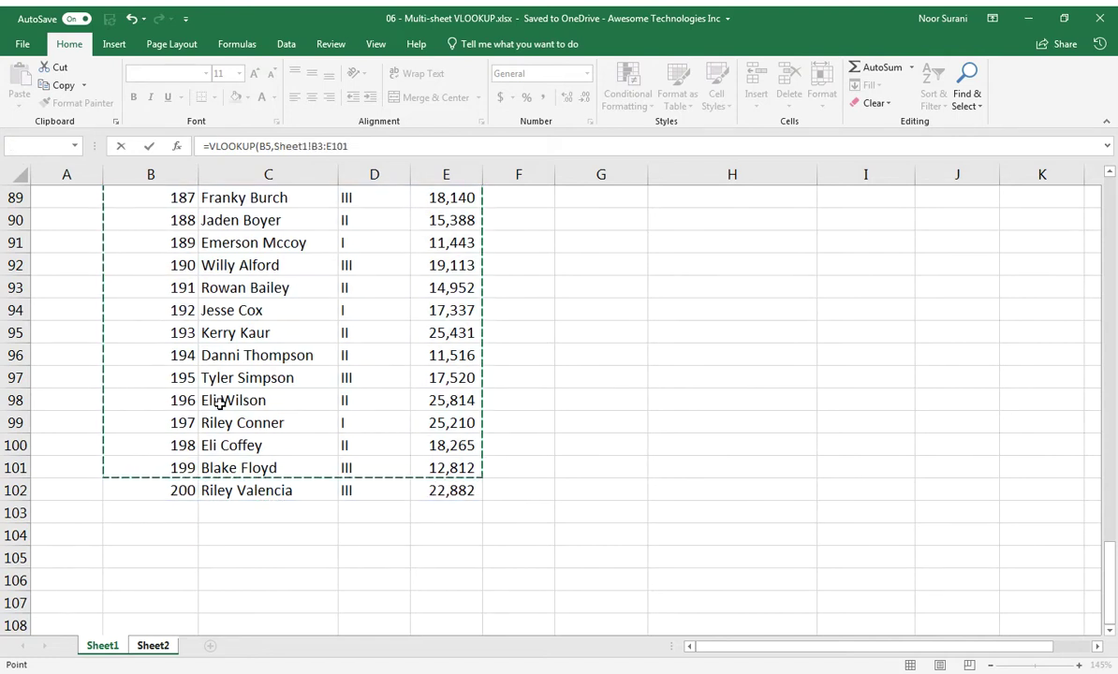
key("F4")
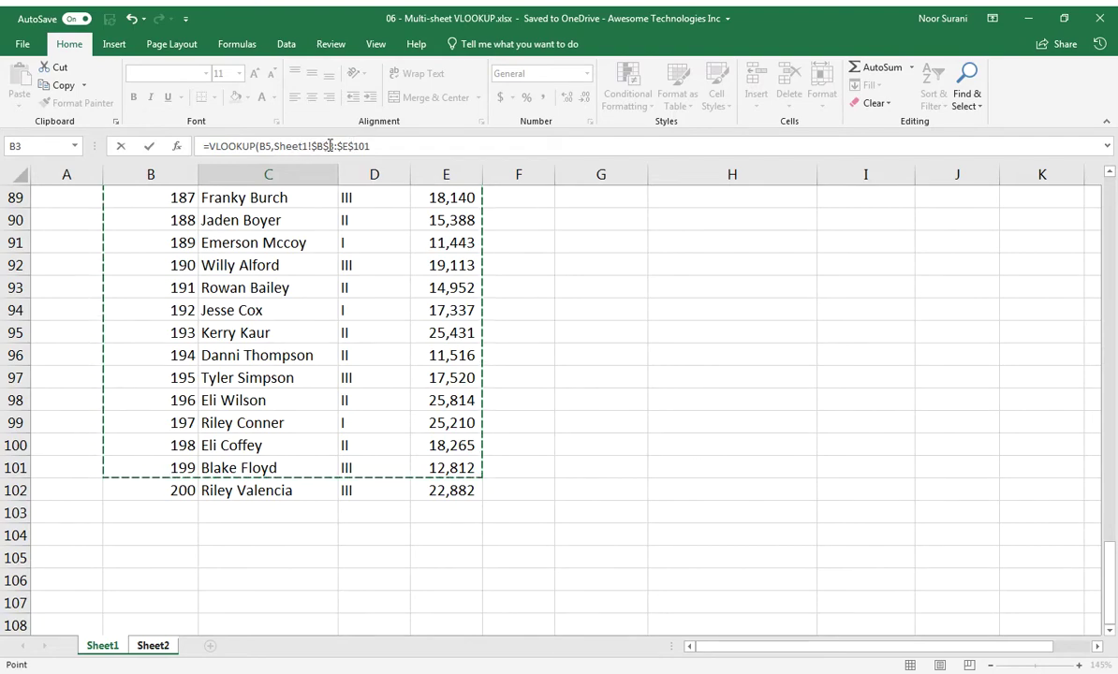
scroll(525, 402, "up", 20)
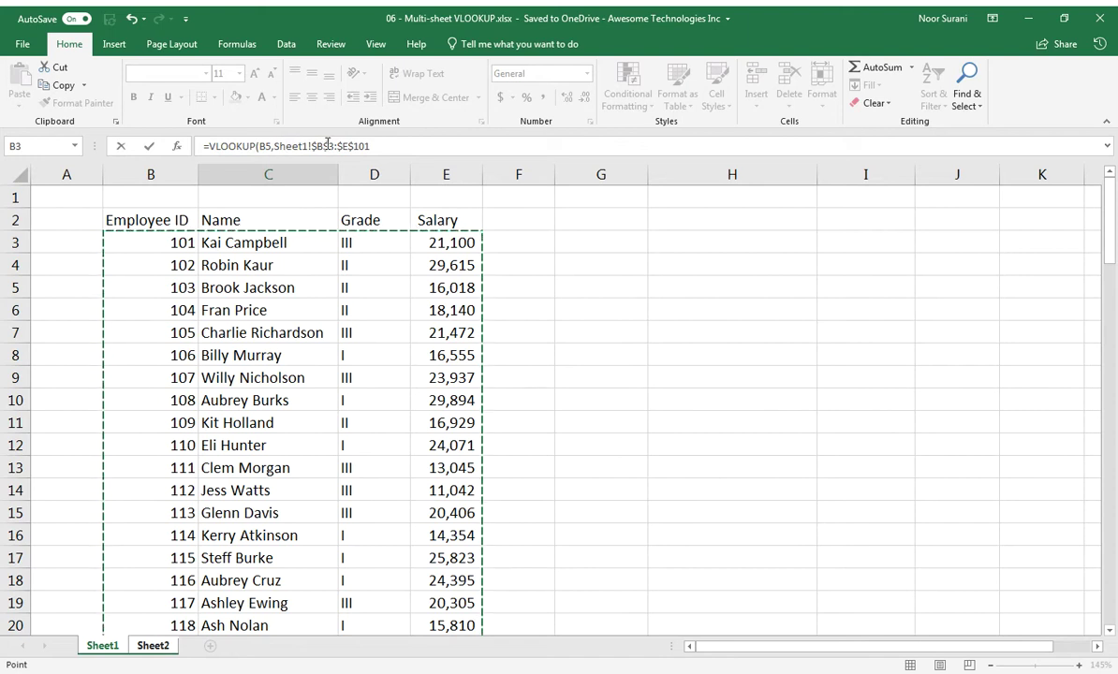
Complete the C5 lookup on Sheet2 with column index 2 and exact match FALSE
left_click_drag(273, 146, 311, 146)
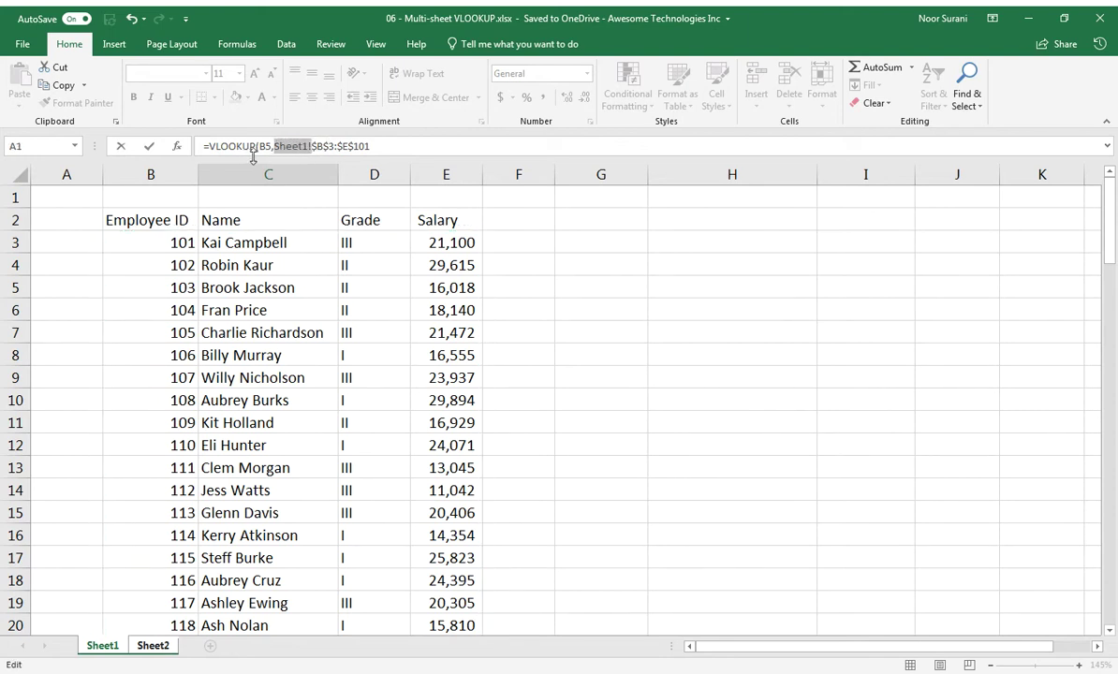
left_click(383, 146)
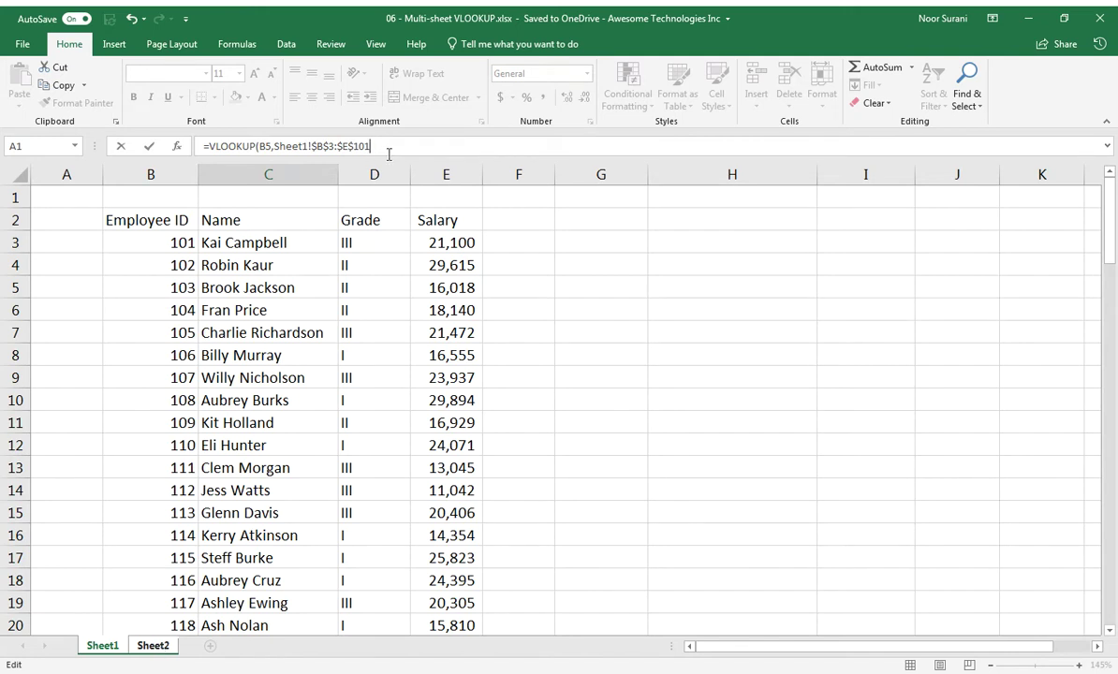
left_click(154, 646)
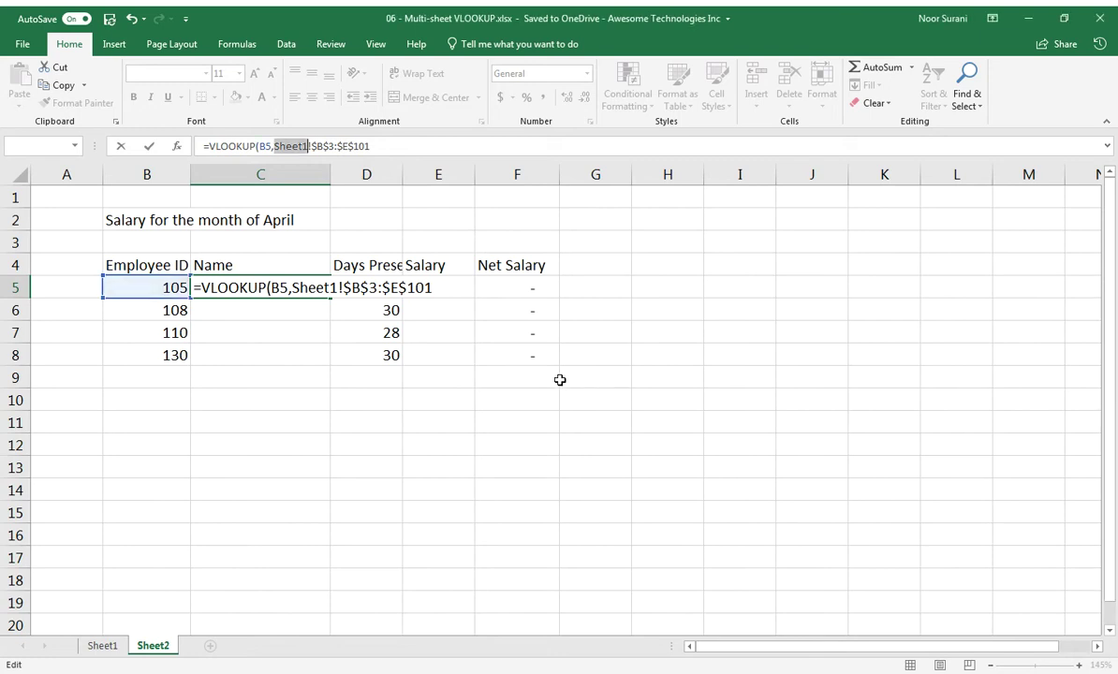
left_click(436, 288)
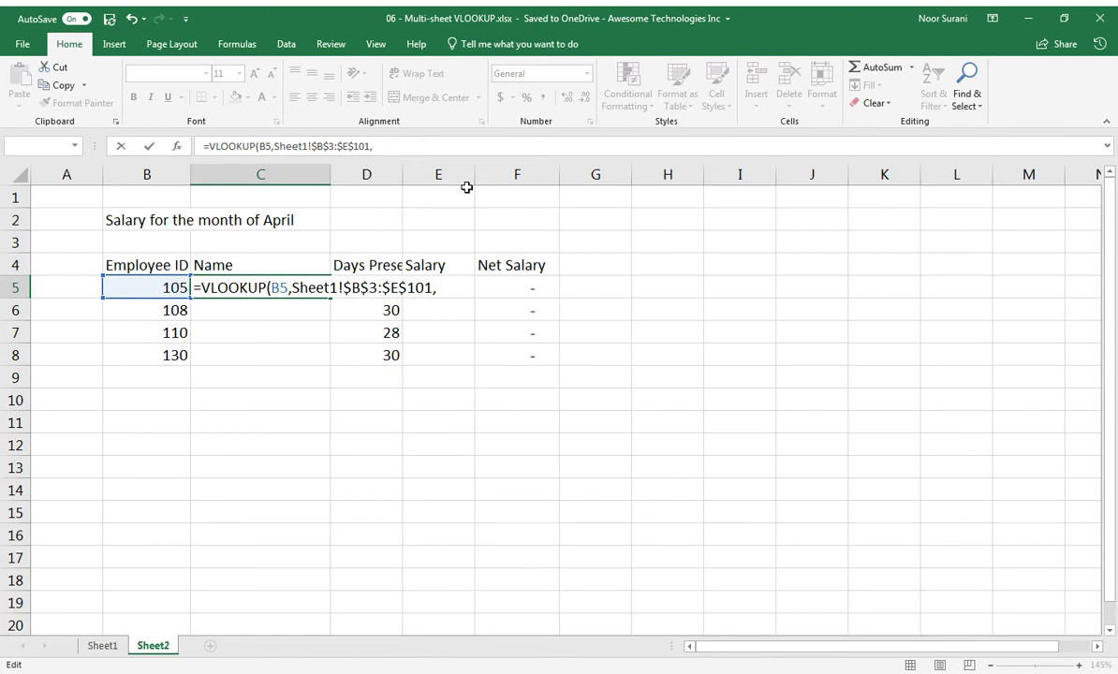
type("2,false")
key("Return")
Check the finished C5 formula and fill it down the Name column through C8
key("Up")
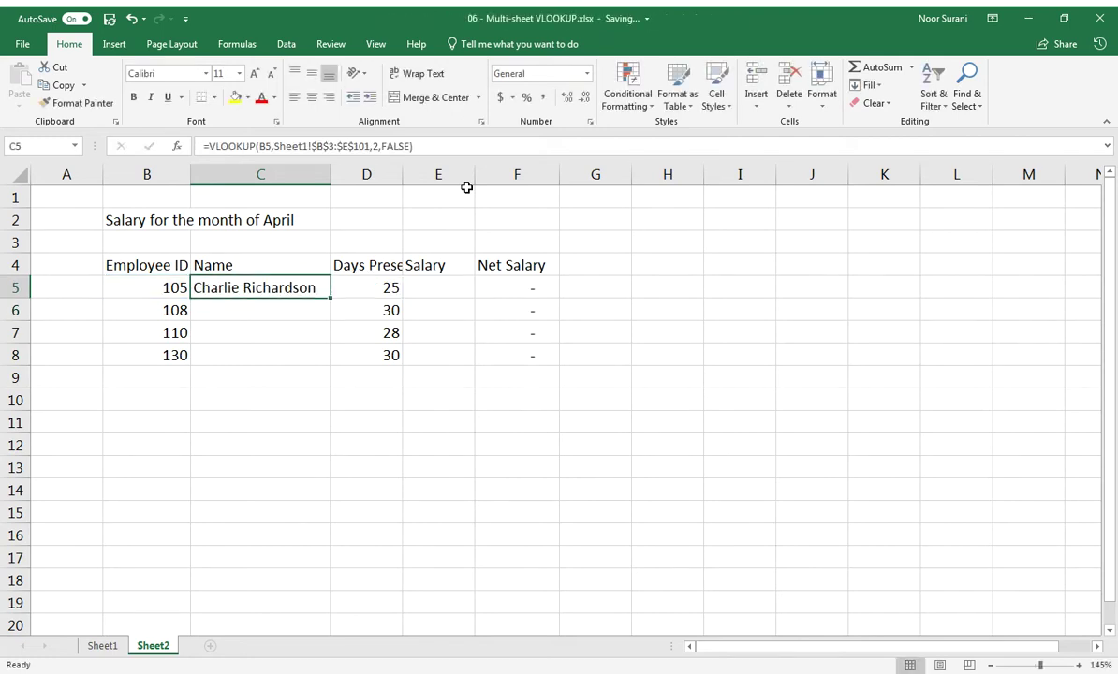
key("F2")
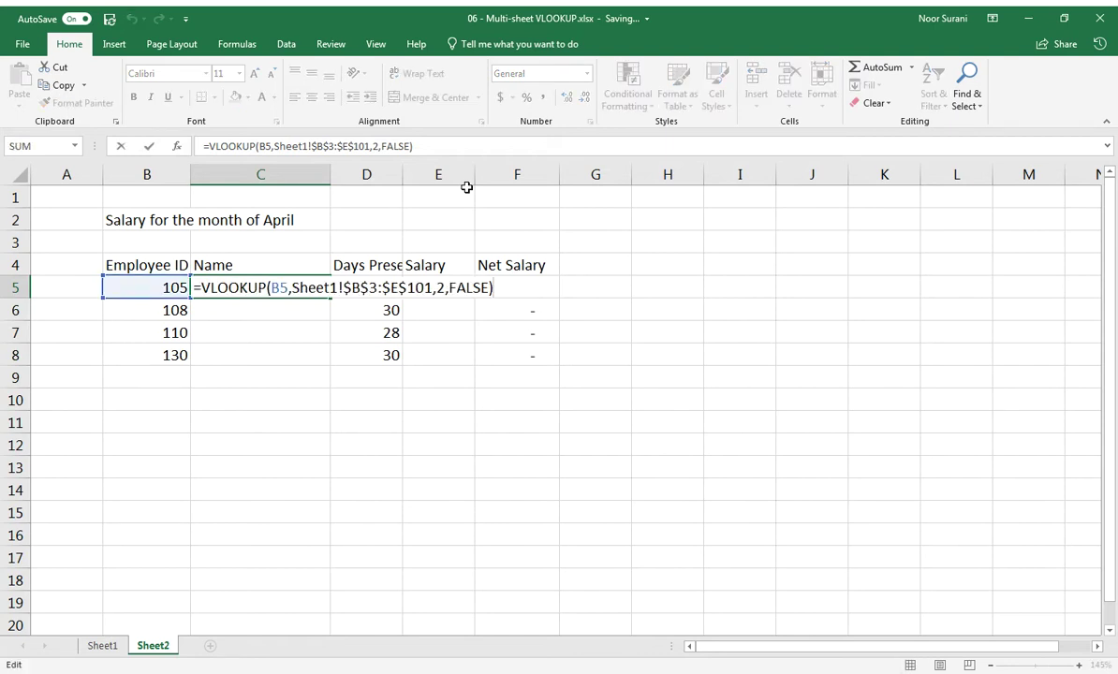
key("Escape")
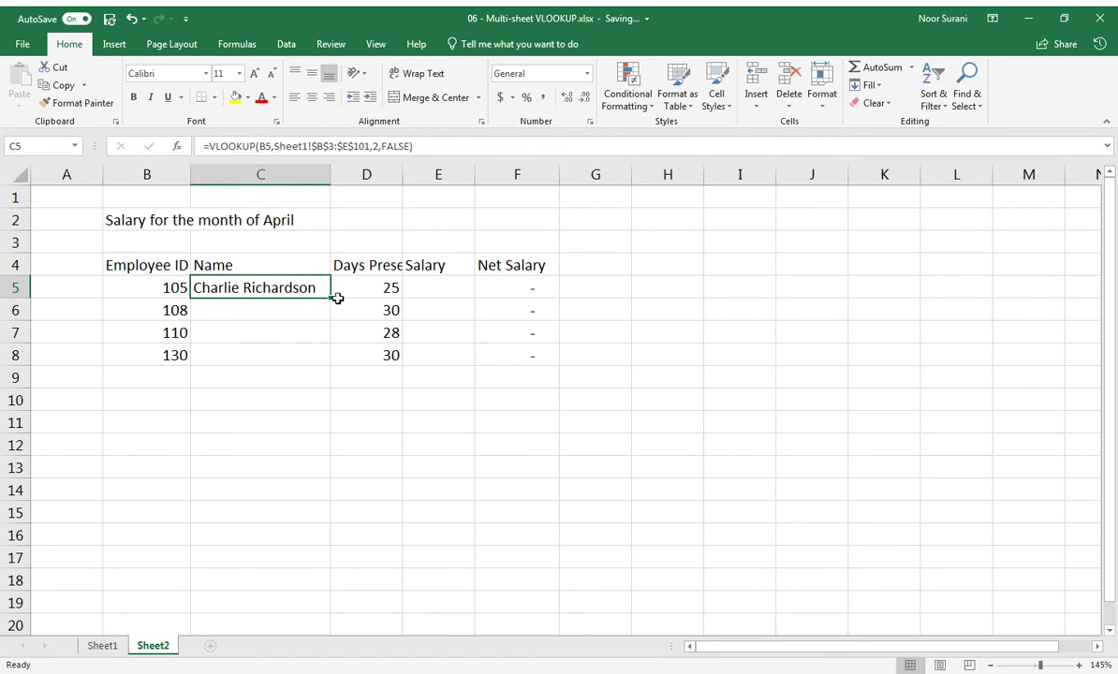
left_click_drag(329, 293, 329, 365)
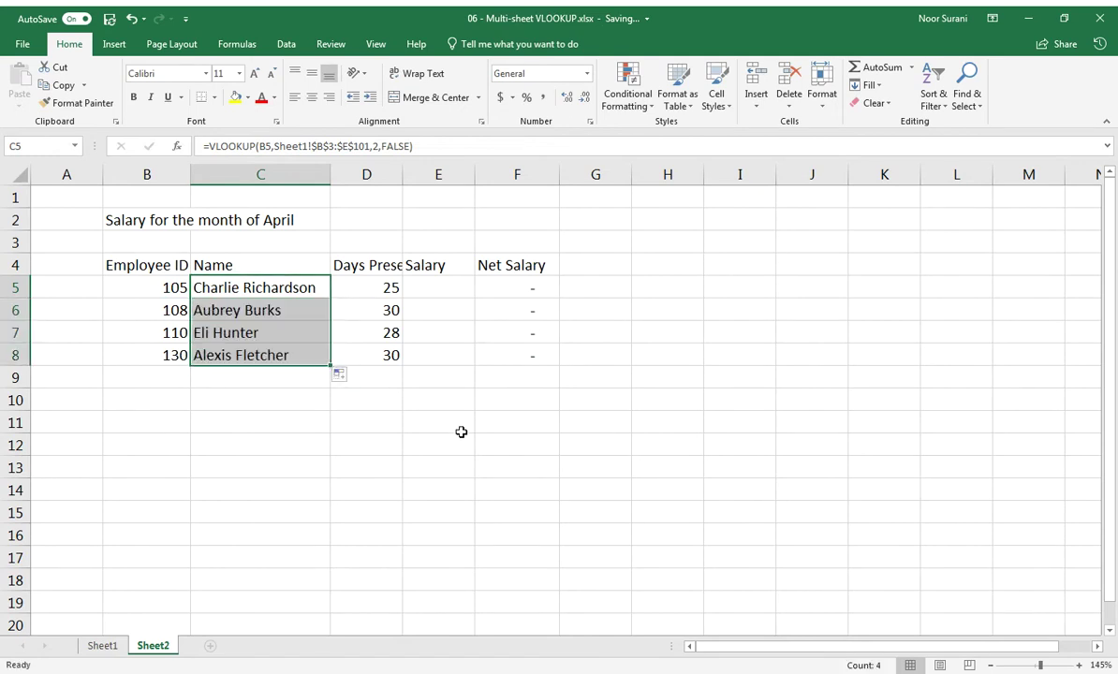
left_click(305, 288)
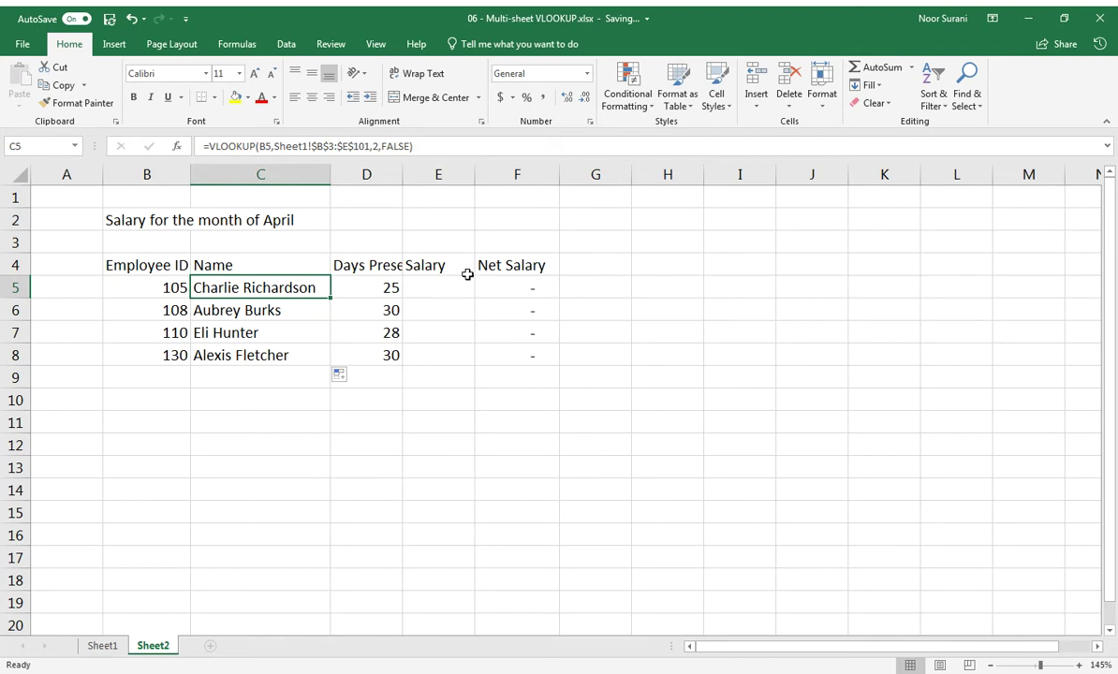
Go to the named range EmpList and examine its full extent on Sheet1
left_click(78, 153)
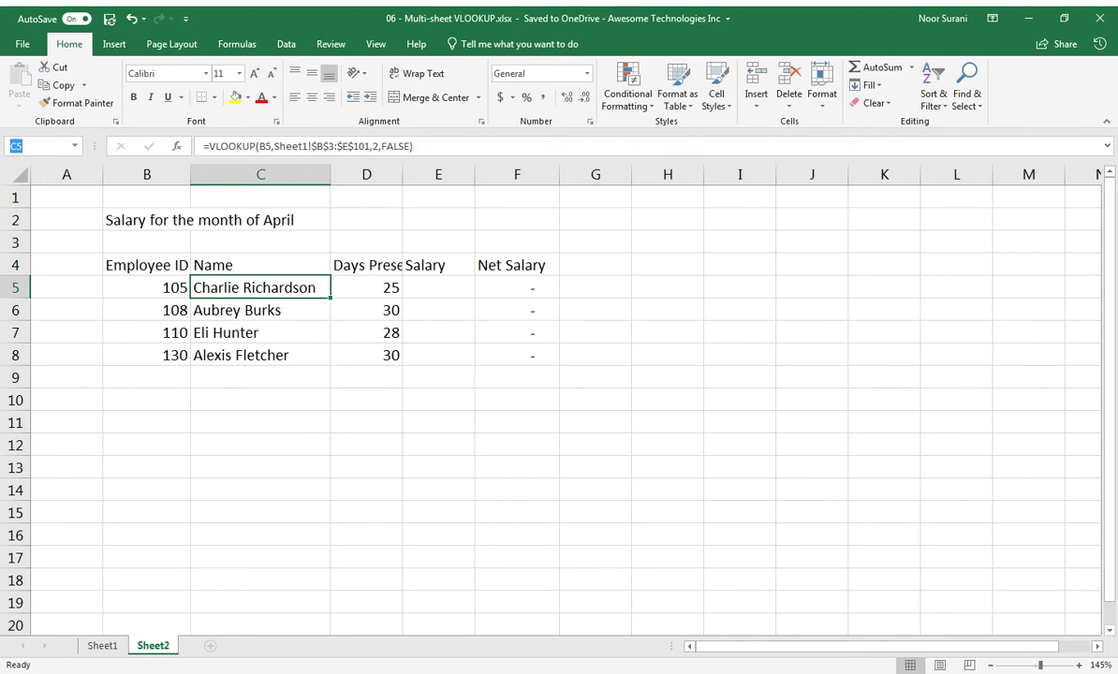
type("EmpList")
key("Return")
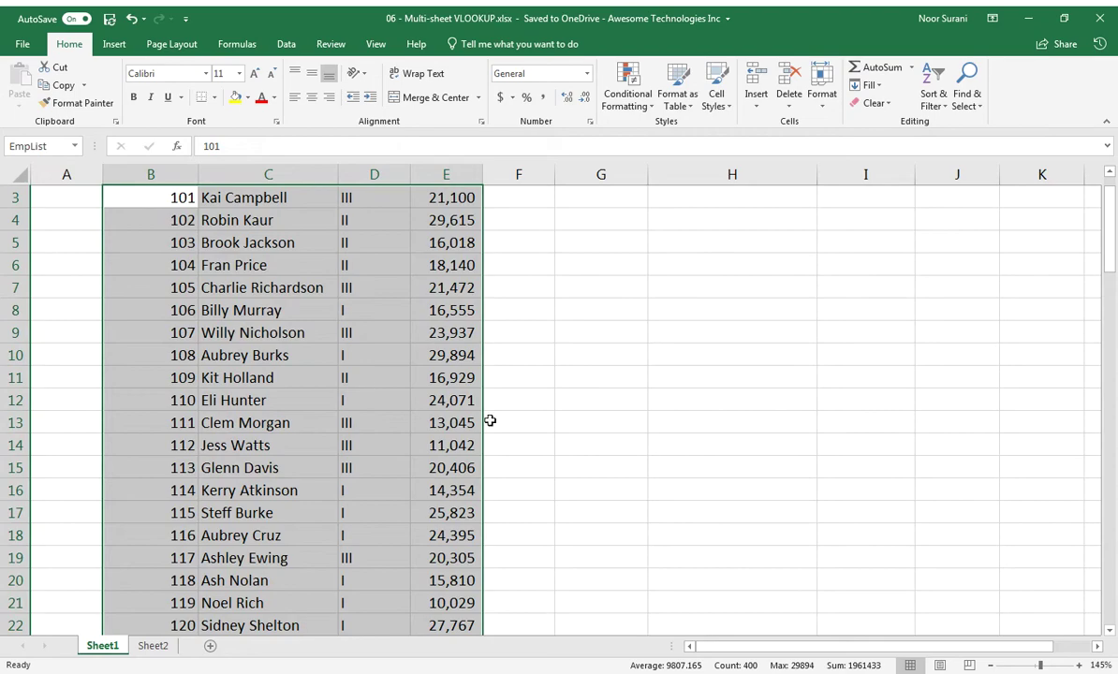
left_click_drag(1108, 234, 1110, 581)
scroll(577, 559, "down", 4)
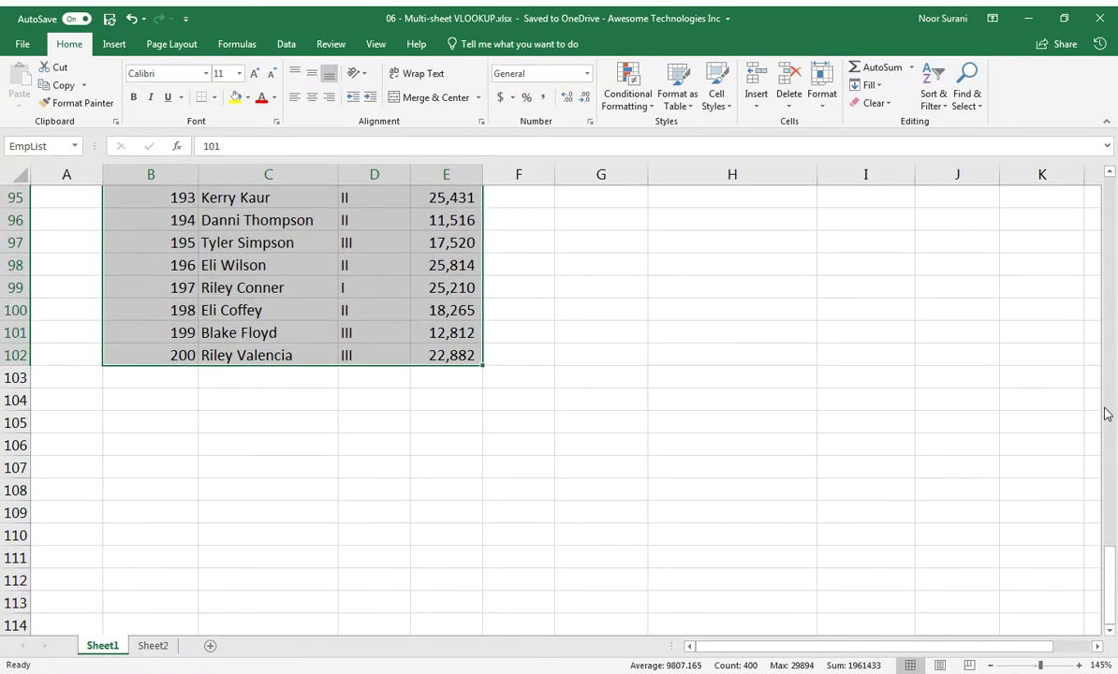
left_click_drag(1109, 557, 1112, 132)
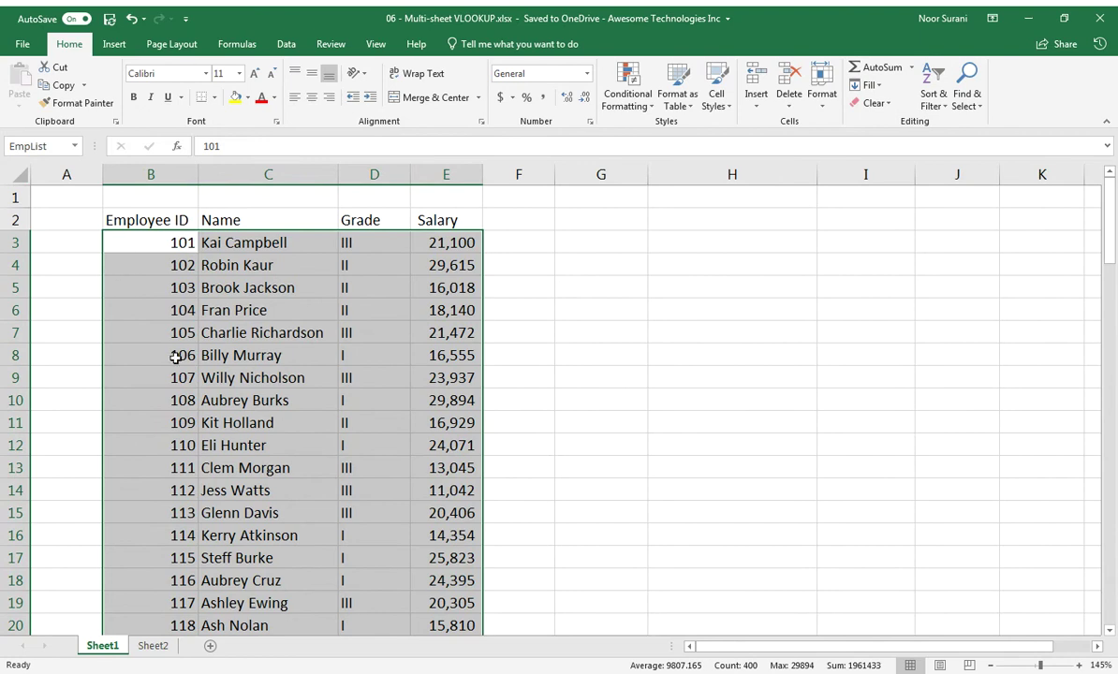
Replace the formula in Sheet2 cell C5 with =VLOOKUP(B5,EmpList,2,FALSE)
left_click(150, 647)
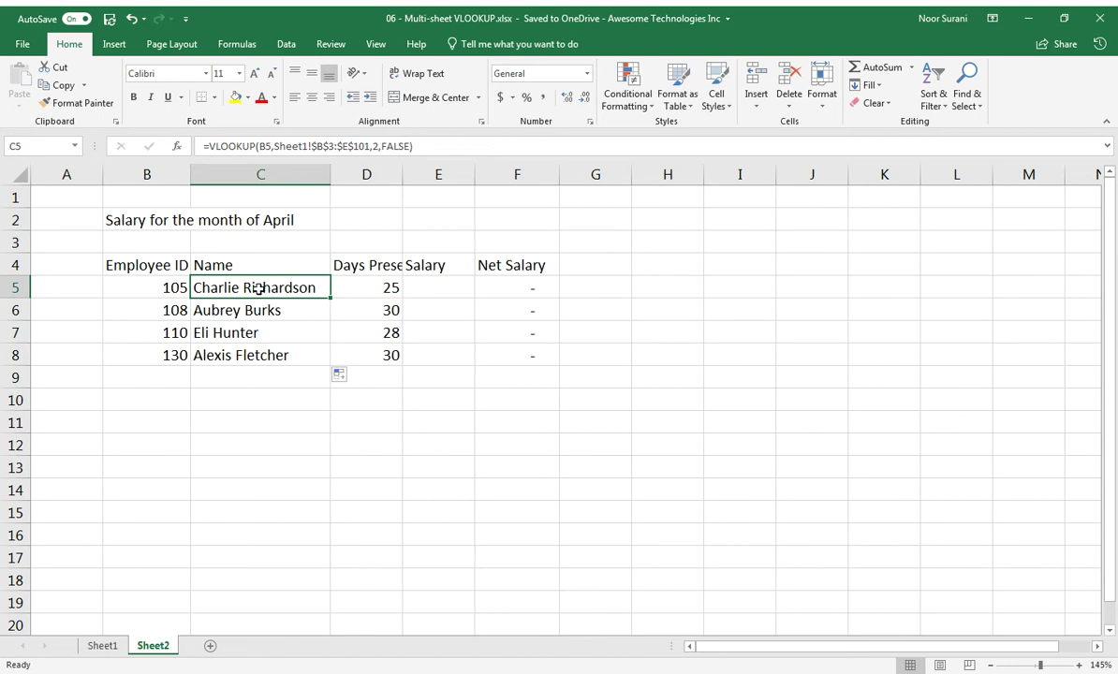
key("Delete")
type("=vloo")
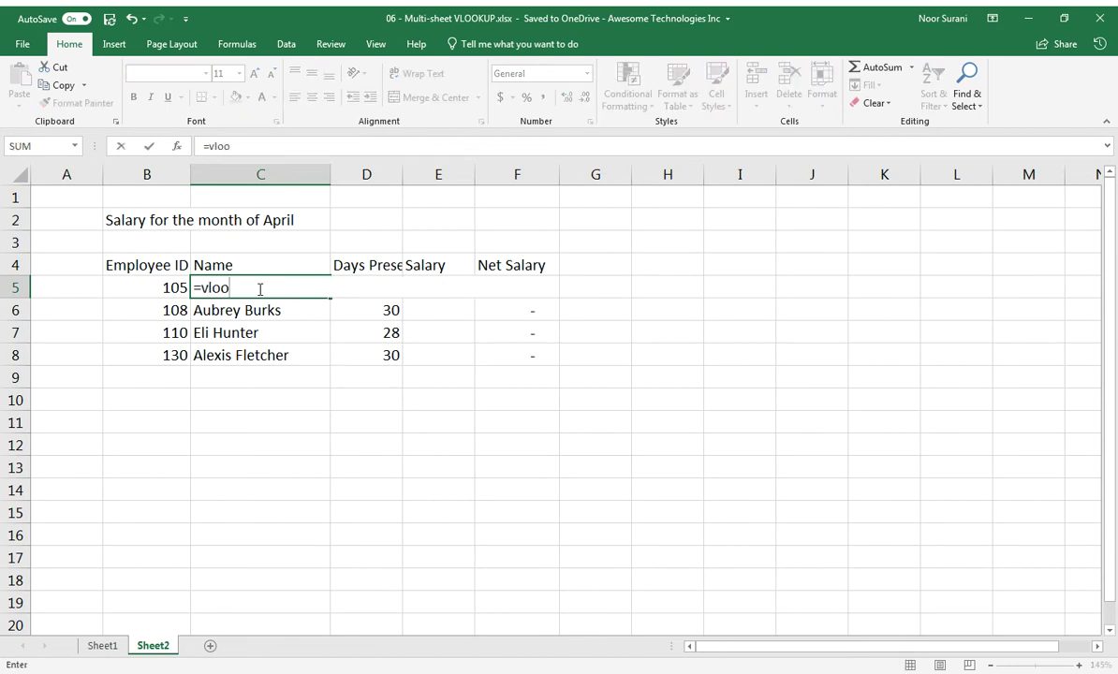
key("Tab")
key("Left")
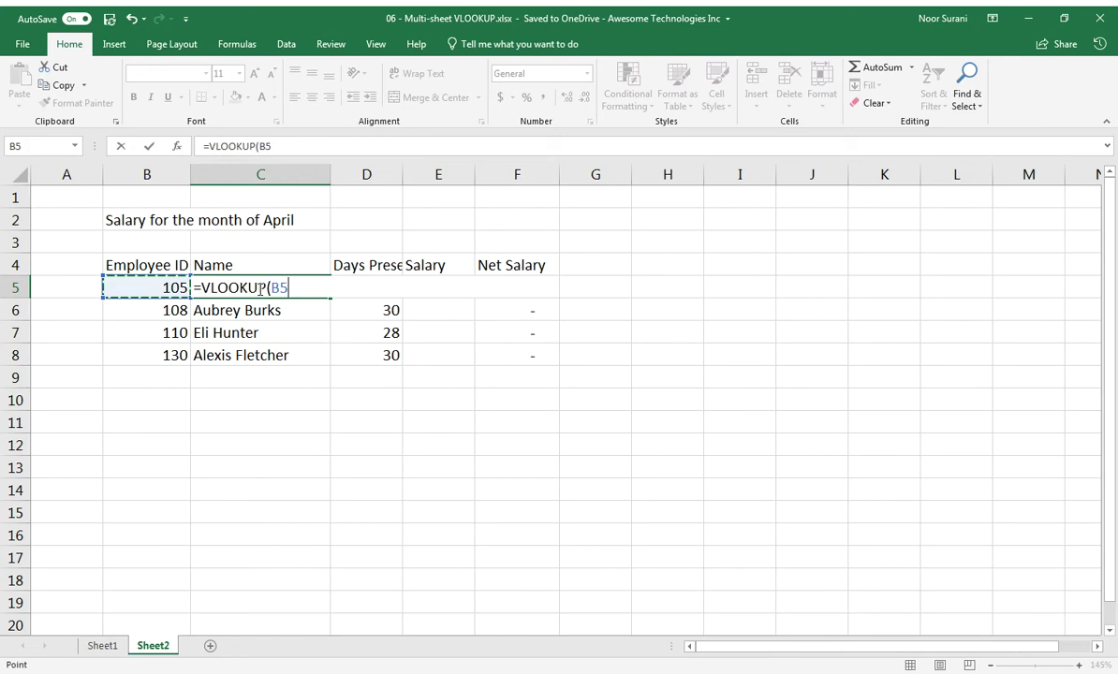
type(",emp")
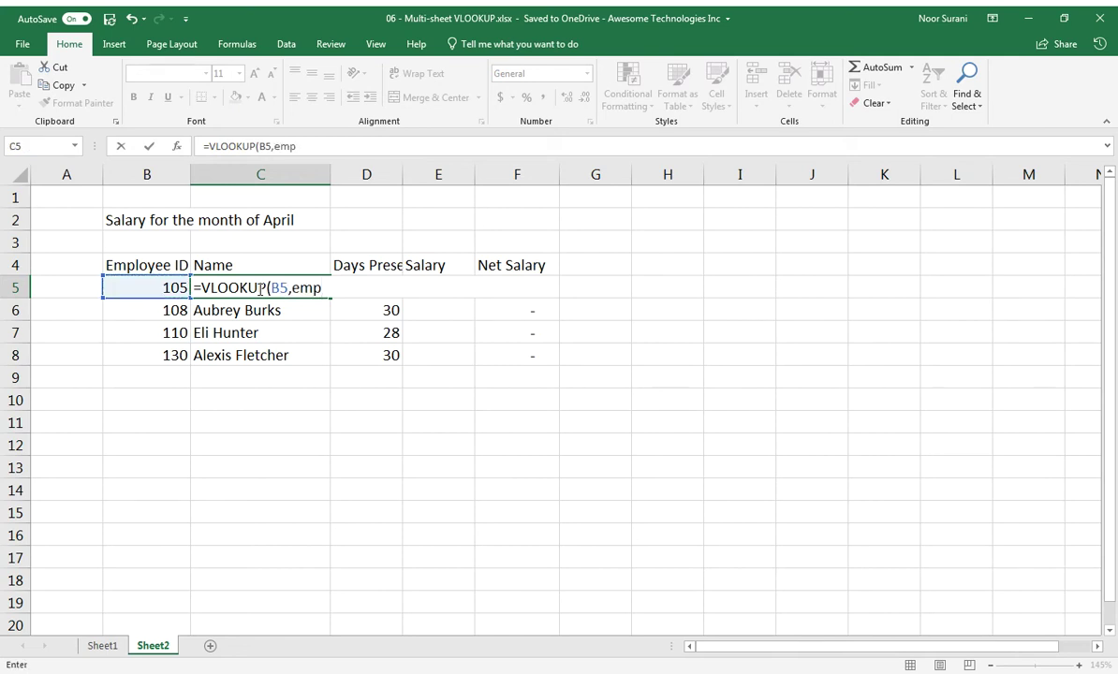
key("Tab")
type(",2,fa")
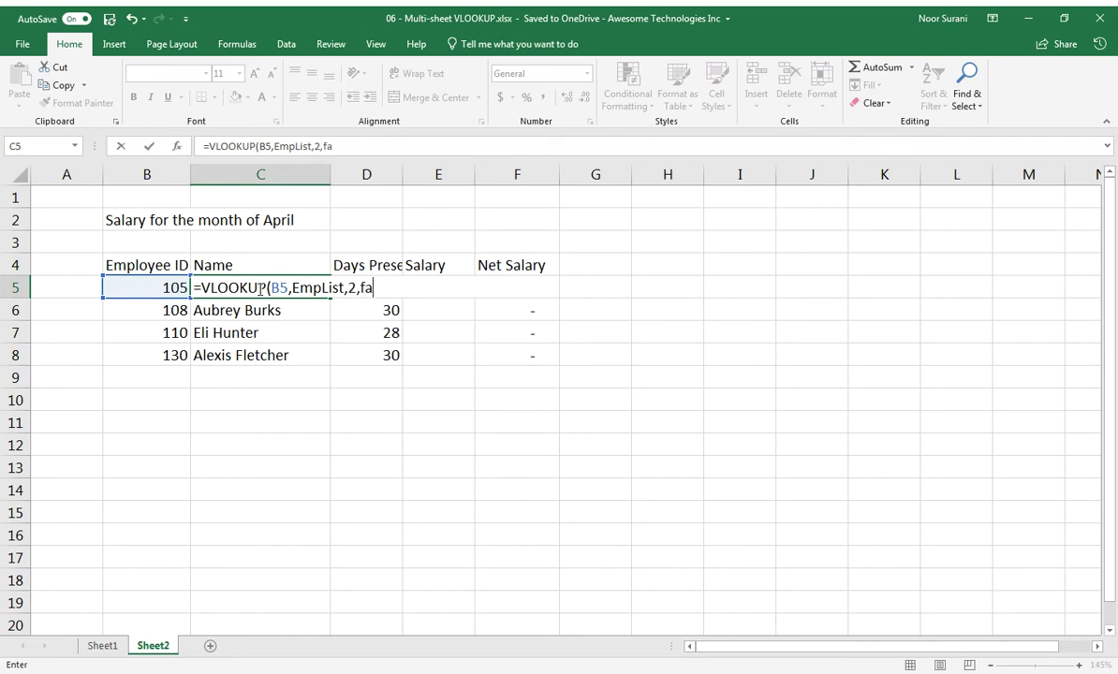
type("lse)")
key("ctrl+Return")
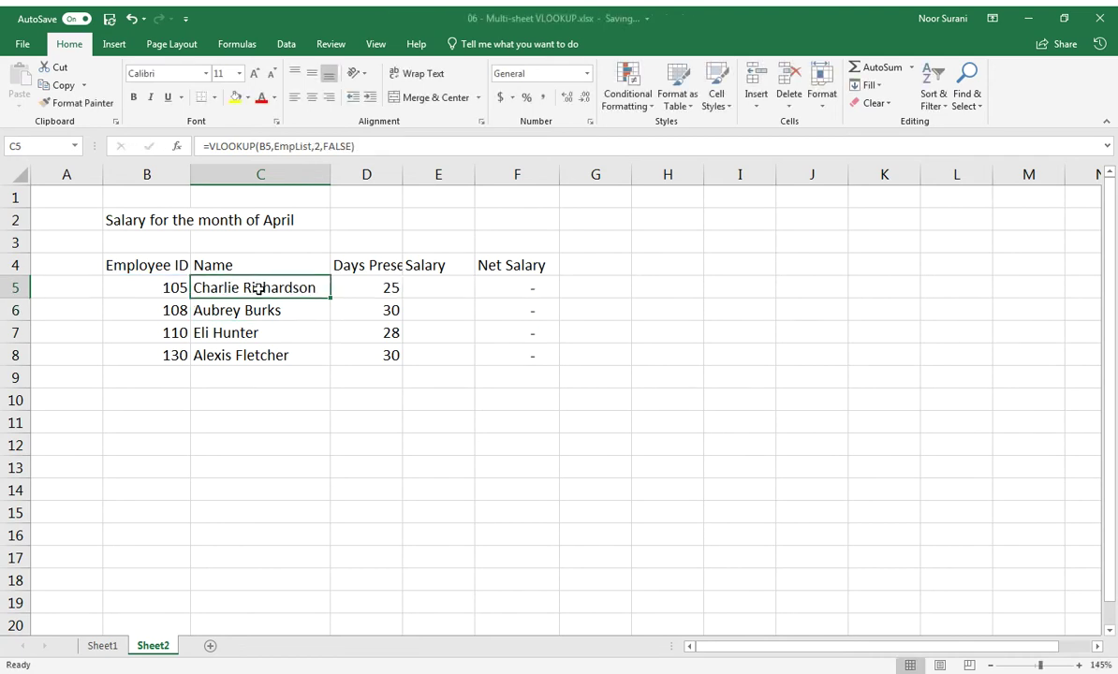
Fill the EmpList lookup from C5 down through C8 and check the formula in C8
key("shift+Down")
key("shift+Down")
key("shift+Down")
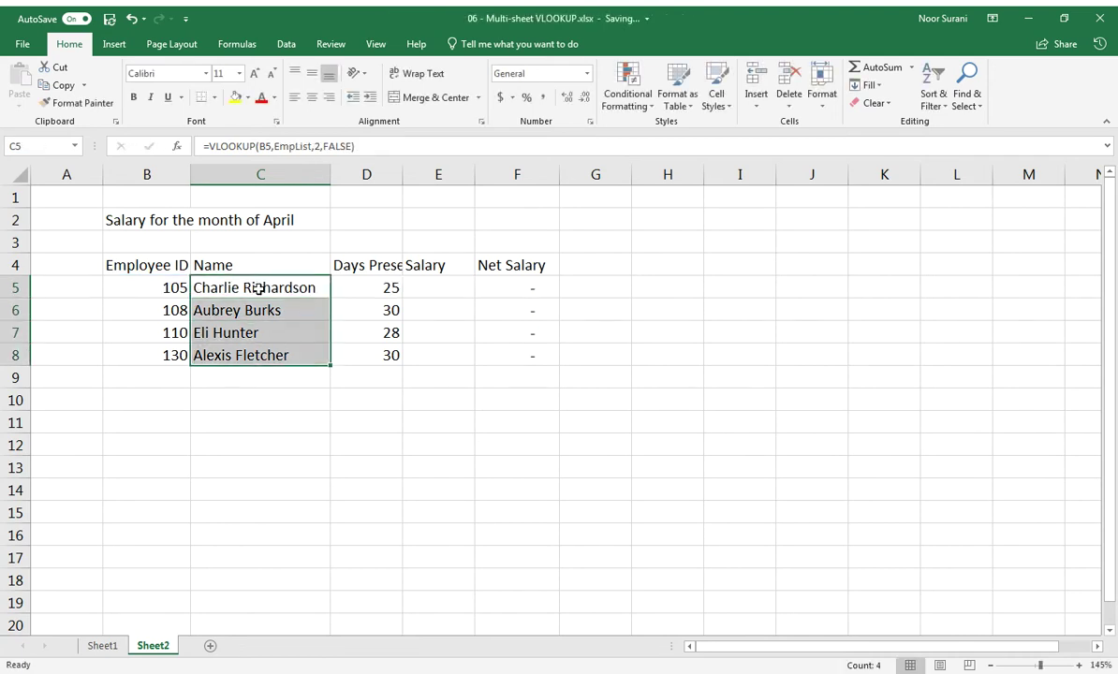
double_click(277, 306)
left_click(248, 351)
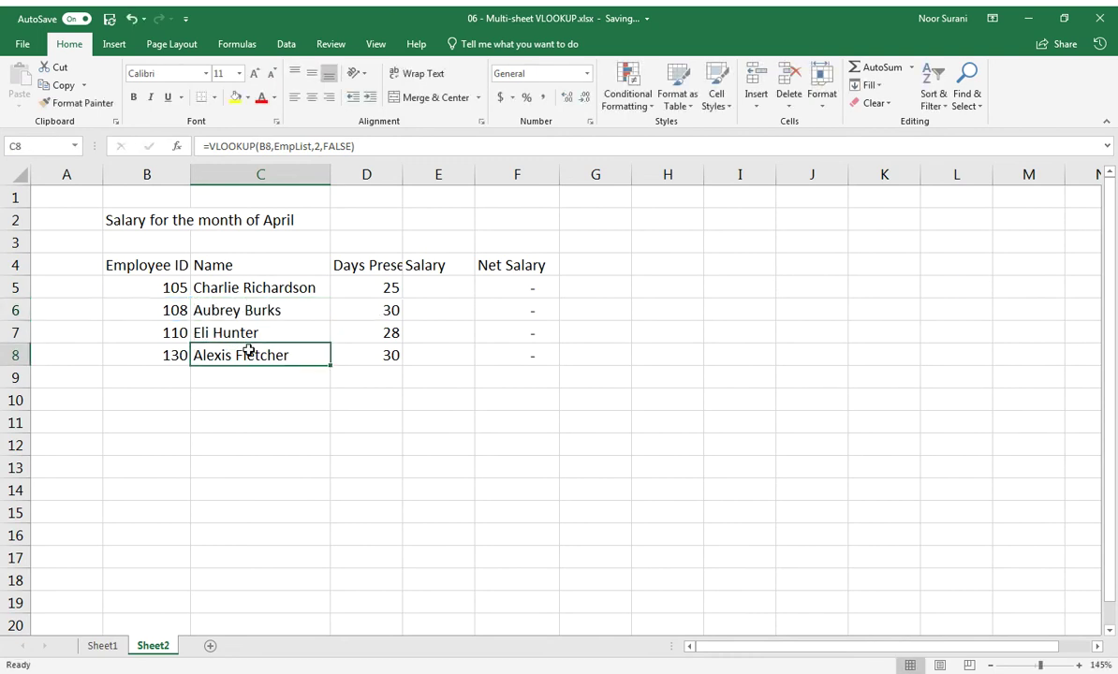
double_click(248, 353)
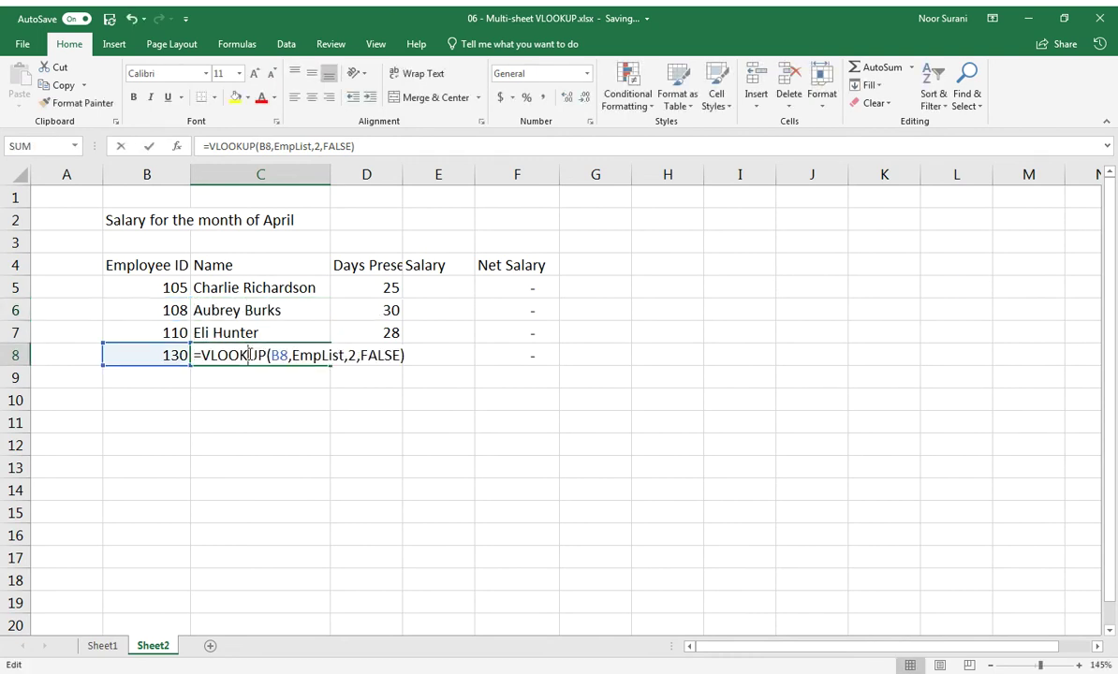
left_click(275, 287)
Start a VLOOKUP formula in Salary cell E5 with lookup value B5 and table array EmpList
left_click(447, 283)
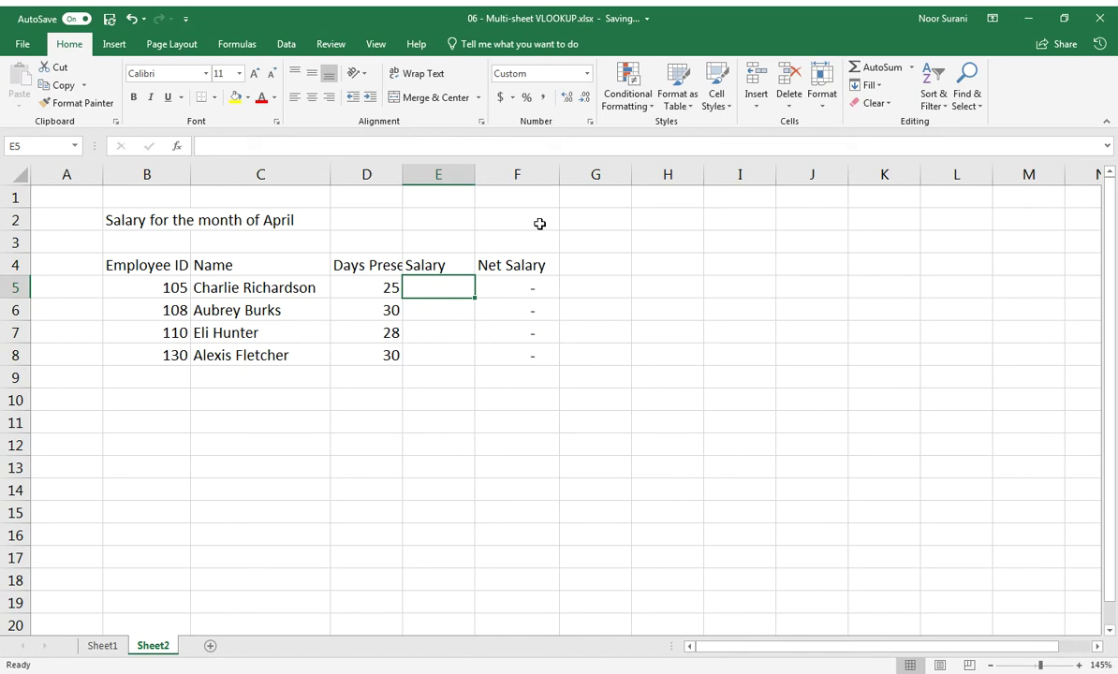
type("=vl")
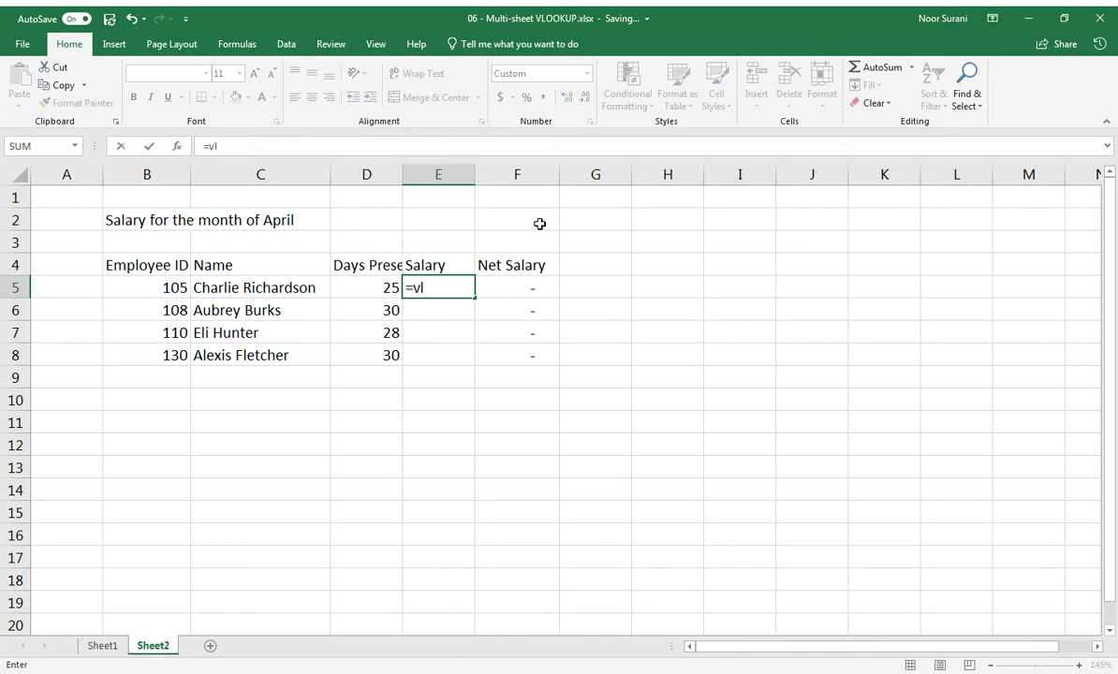
key("Tab")
key("Left")
key("Left")
key("Left")
type(",EmpList")
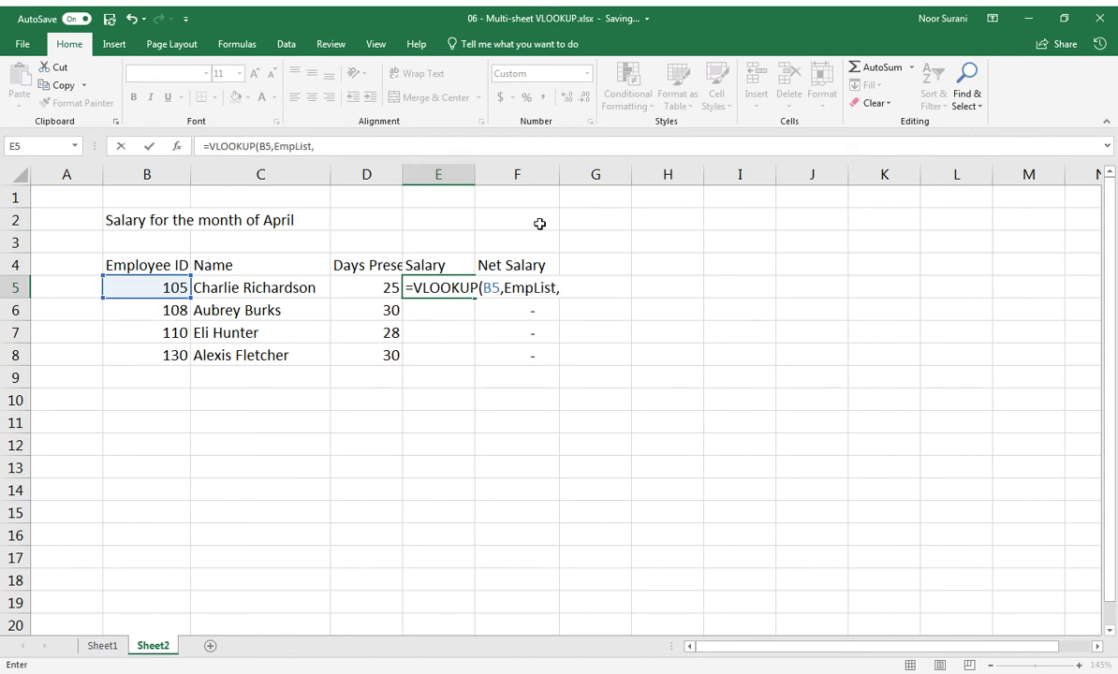
left_click(117, 645)
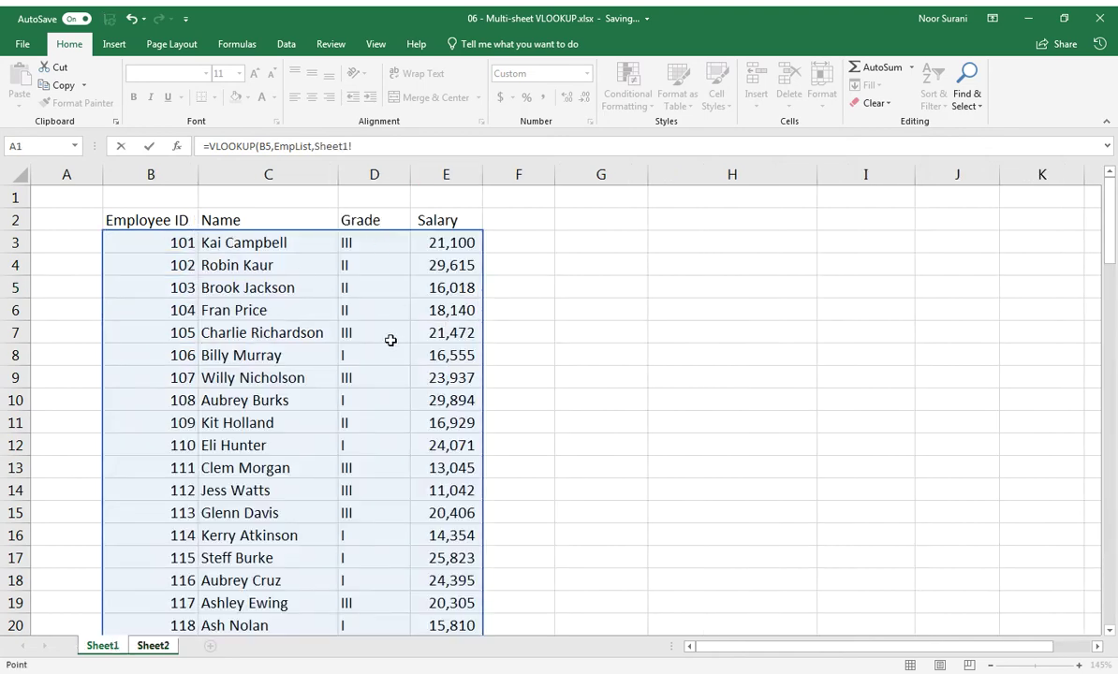
left_click(155, 647)
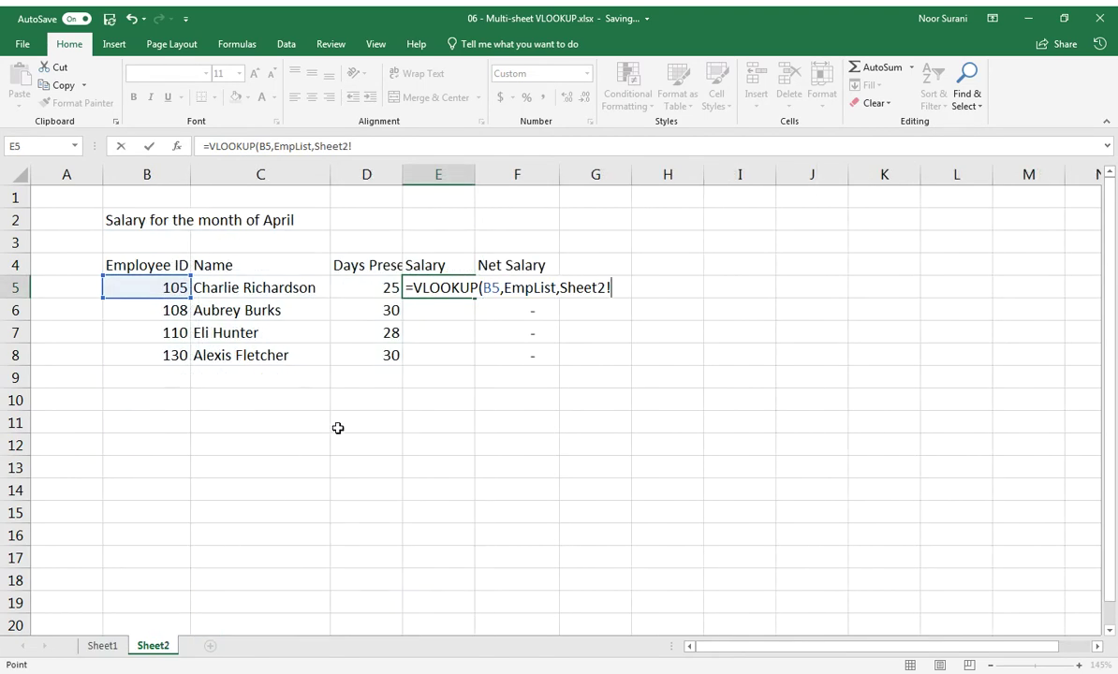
key("BackSpace")
key("BackSpace")
key("BackSpace")
key("BackSpace")
key("BackSpace")
key("BackSpace")
key("BackSpace")
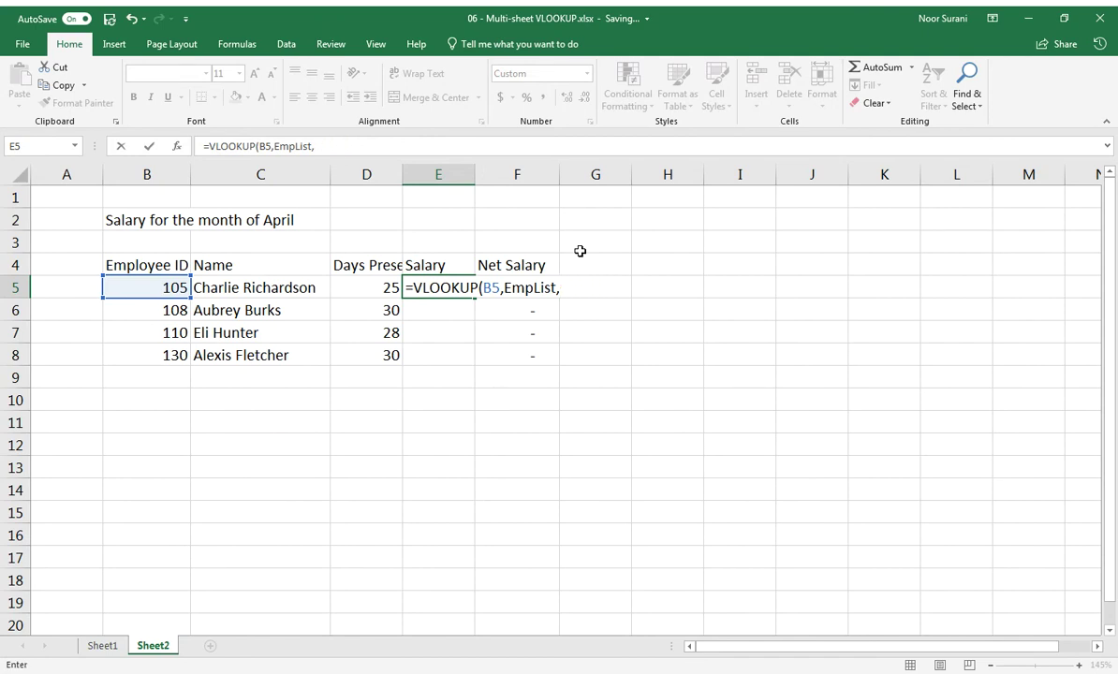
Finish the E5 salary lookup with exact match FALSE, entering column index 3 and correcting it to 4
type("3,false")
key("Return")
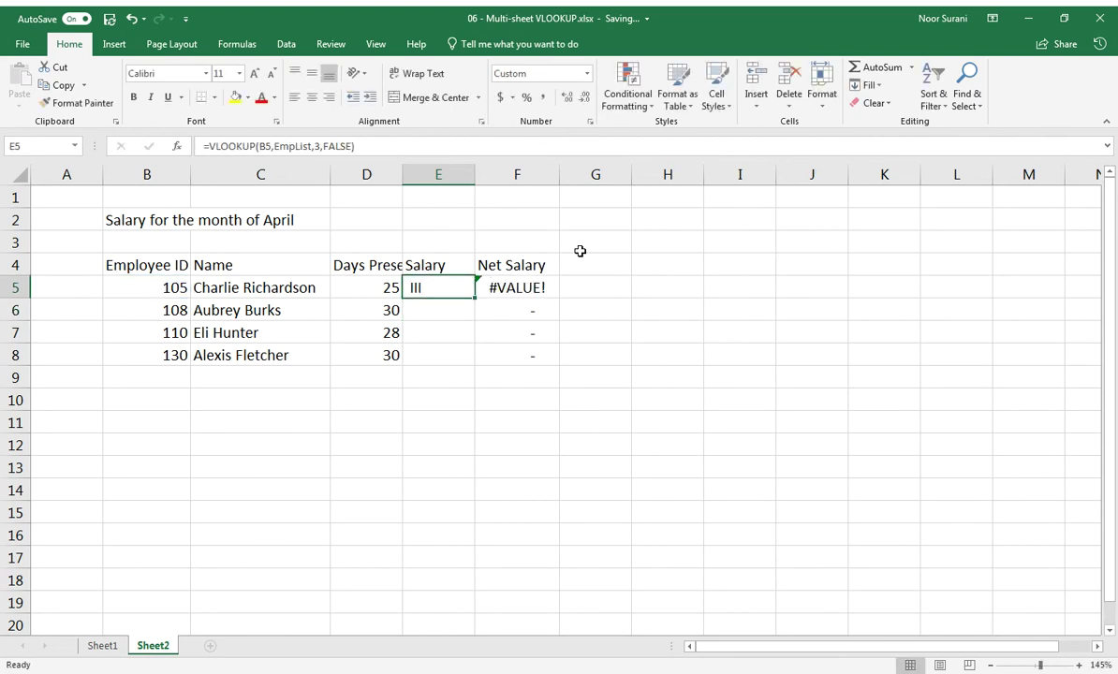
key("F2")
key("Left")
key("Left")
key("Left")
key("Left")
key("BackSpace")
type("4")
key("Return")
Fill the salary lookup from E5 down through E8 and check the formula in E6
key("Up")
key("shift+Down")
key("shift+Down")
key("shift+Down")
key("ctrl+d")
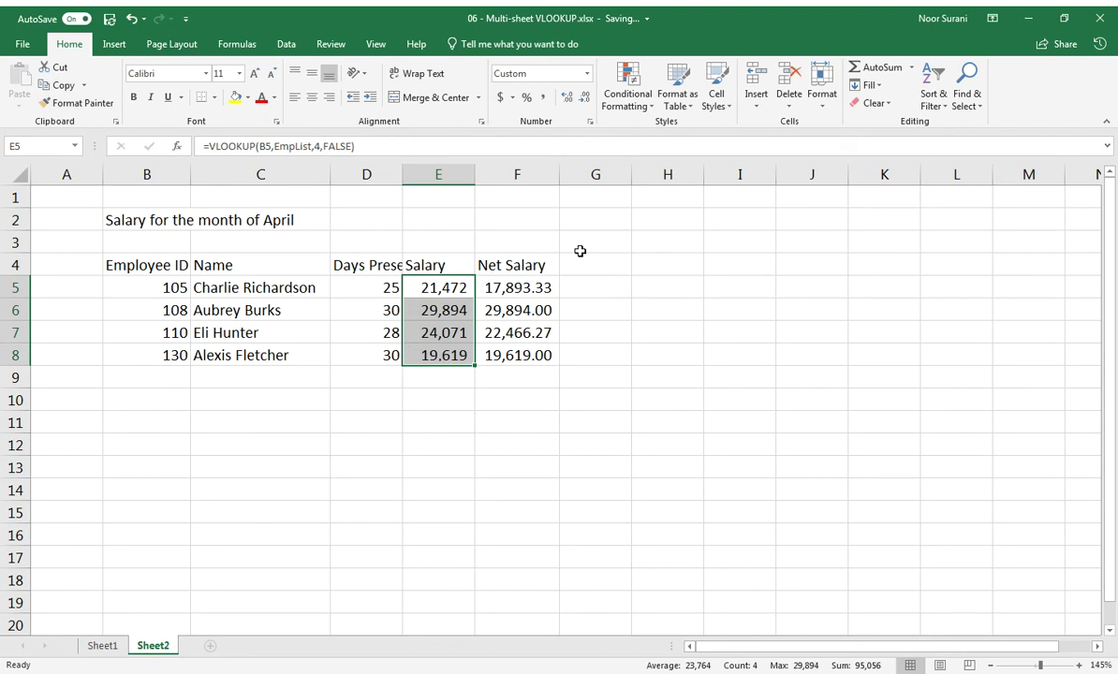
key("Down")
key("F2")
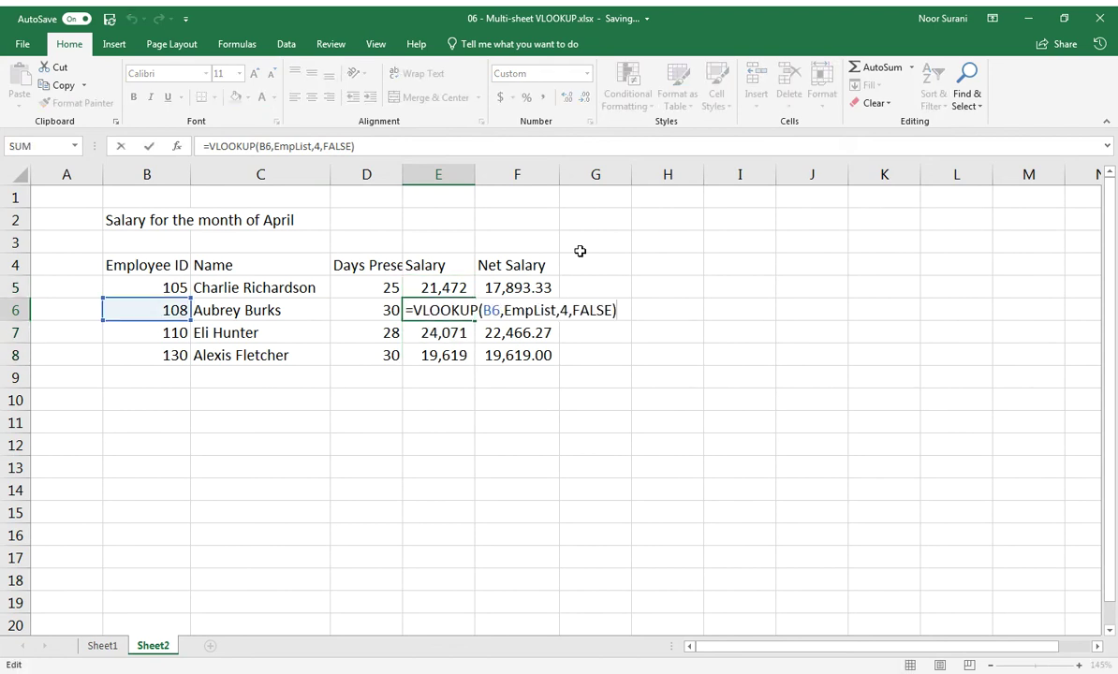